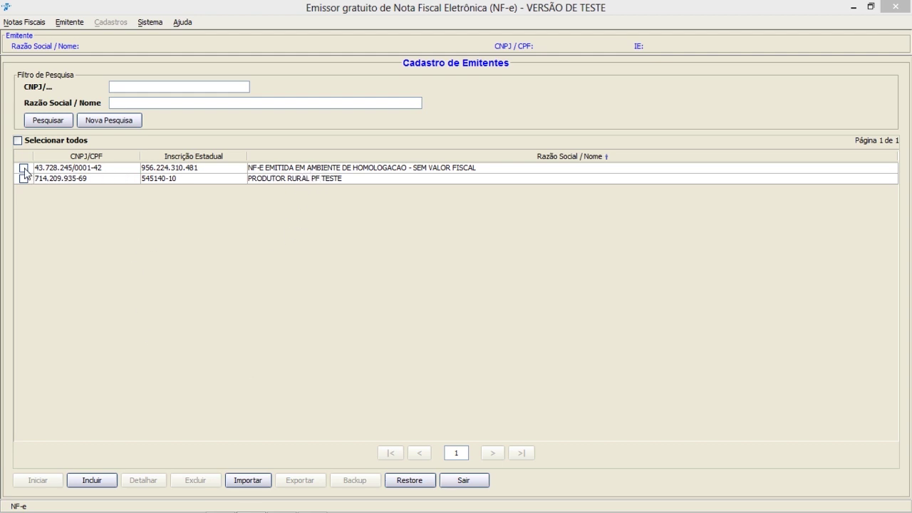
- Select the NF-E EMITIDA EM AMBIENTE DE HOMOLOGACAO issuer and start working with it
{"action": "left_click", "coordinate": [23, 169]}
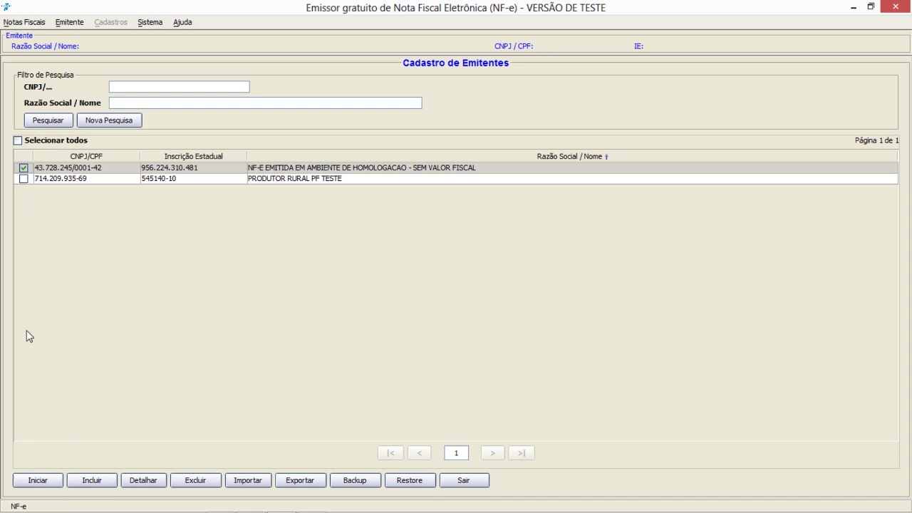
{"action": "left_click", "coordinate": [38, 481]}
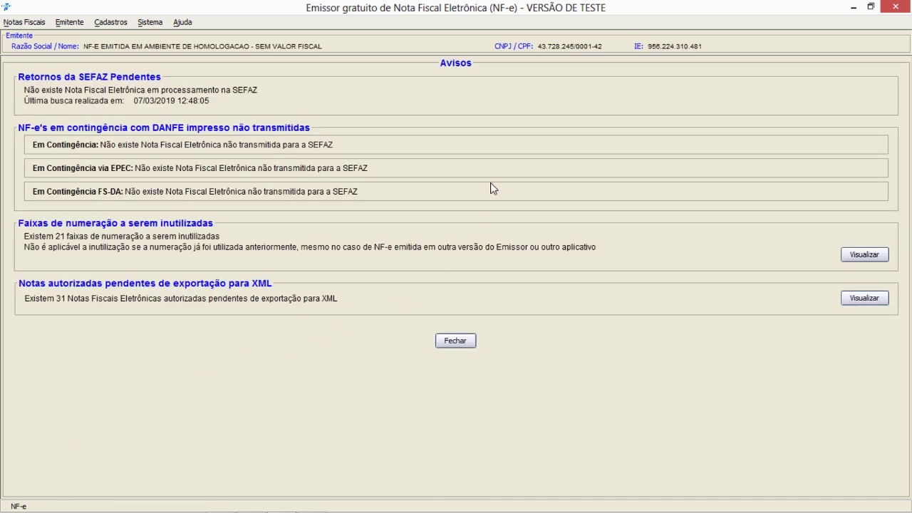
- Close the Avisos screen and go to Cadastros > Cliente
{"action": "left_click", "coordinate": [452, 342]}
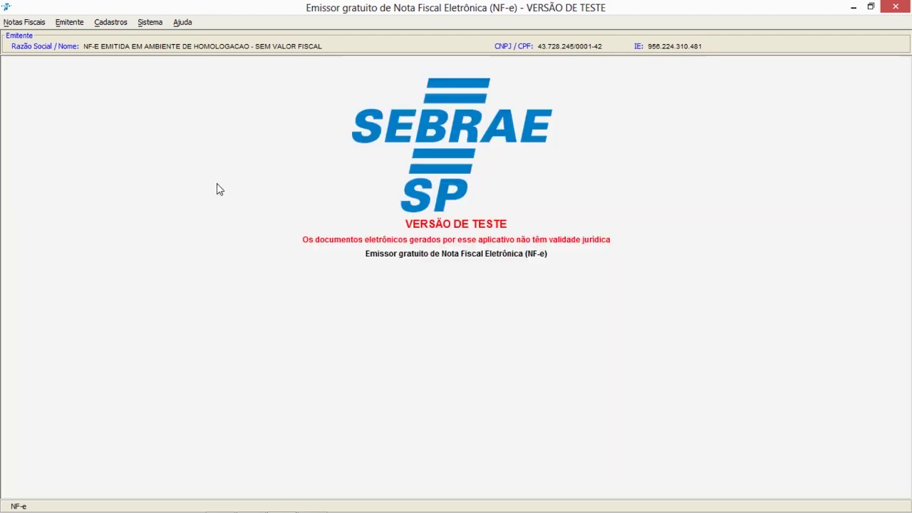
{"action": "left_click", "coordinate": [107, 25]}
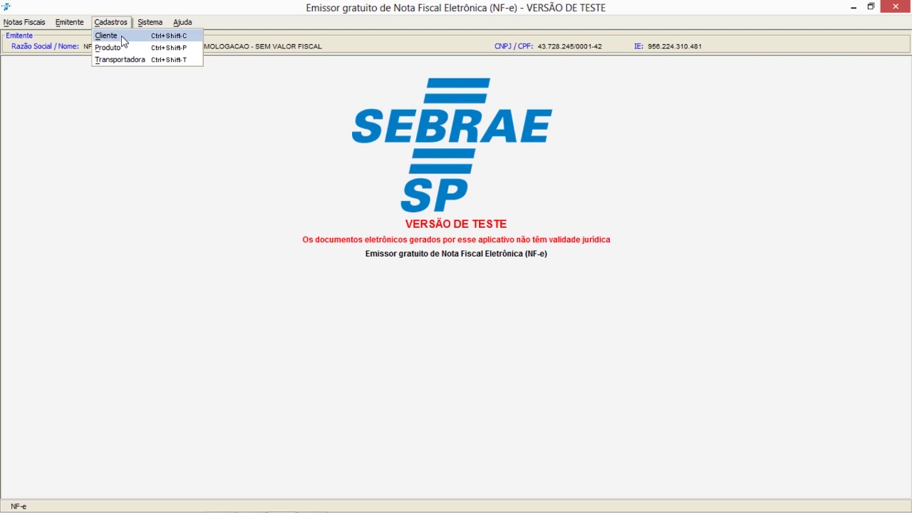
{"action": "left_click", "coordinate": [121, 37]}
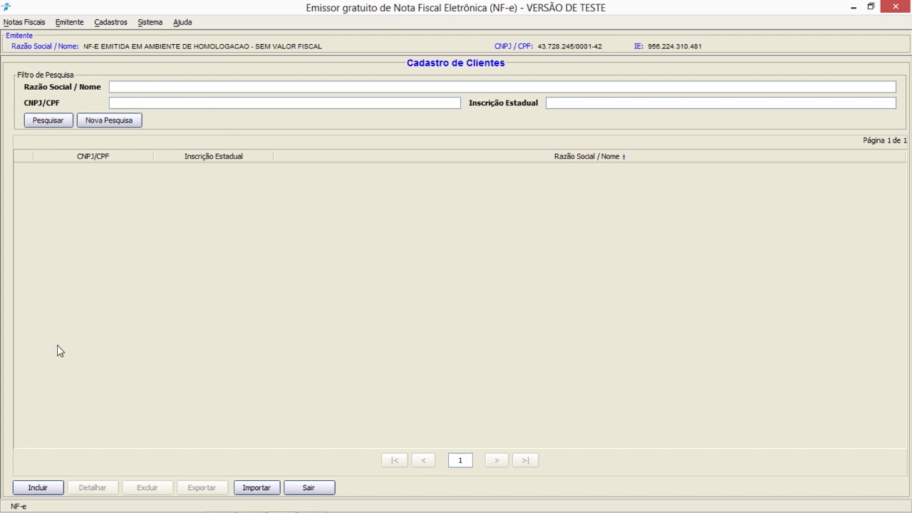
- Start a new client record and place the cursor in Nome/Razão Social
{"action": "left_click", "coordinate": [38, 489]}
{"action": "left_click", "coordinate": [364, 95]}
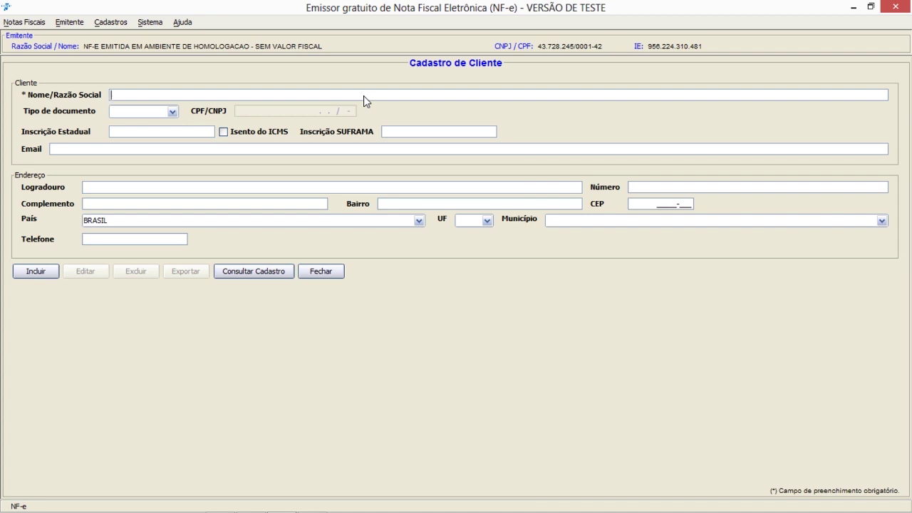
- Enter EMPRESA TESTE CLIENTE as the client's company name
{"action": "type", "text": "EMPRESA TESTE CLIE"}
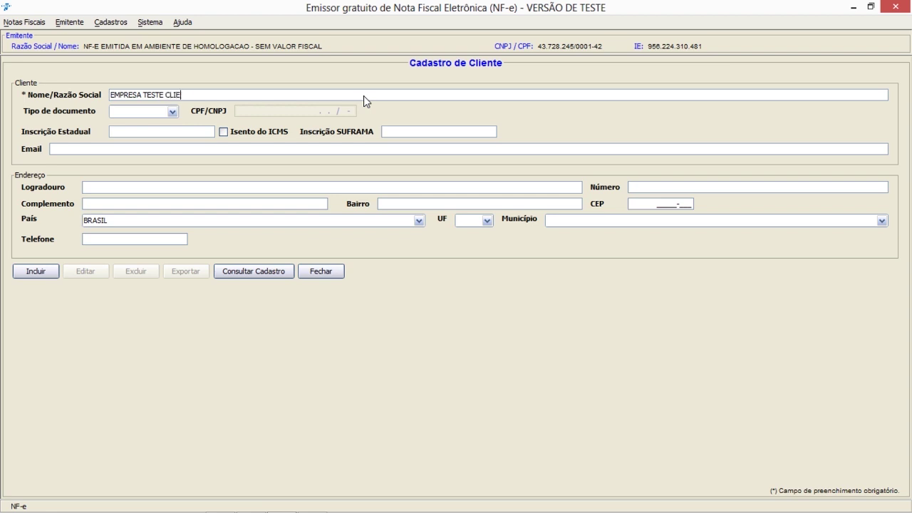
{"action": "type", "text": "NTE"}
{"action": "left_click", "coordinate": [173, 112]}
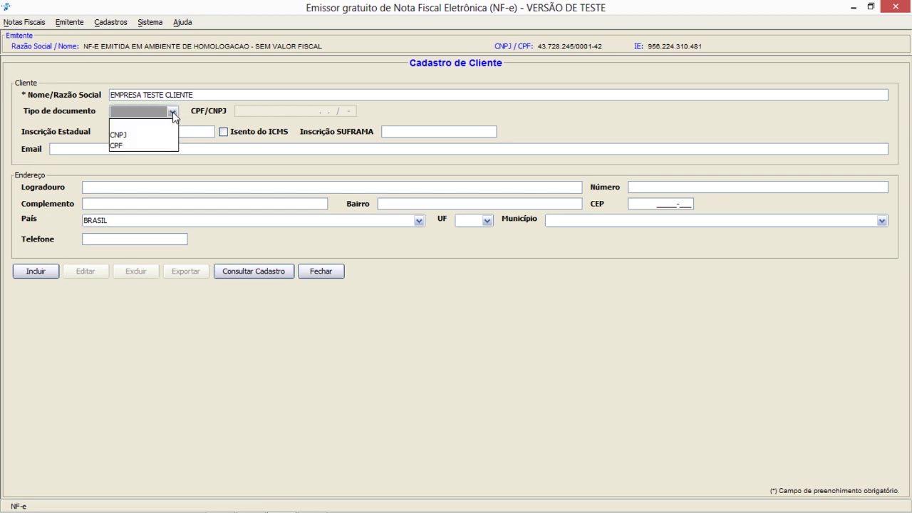
{"action": "left_click", "coordinate": [142, 135]}
{"action": "left_click", "coordinate": [245, 114]}
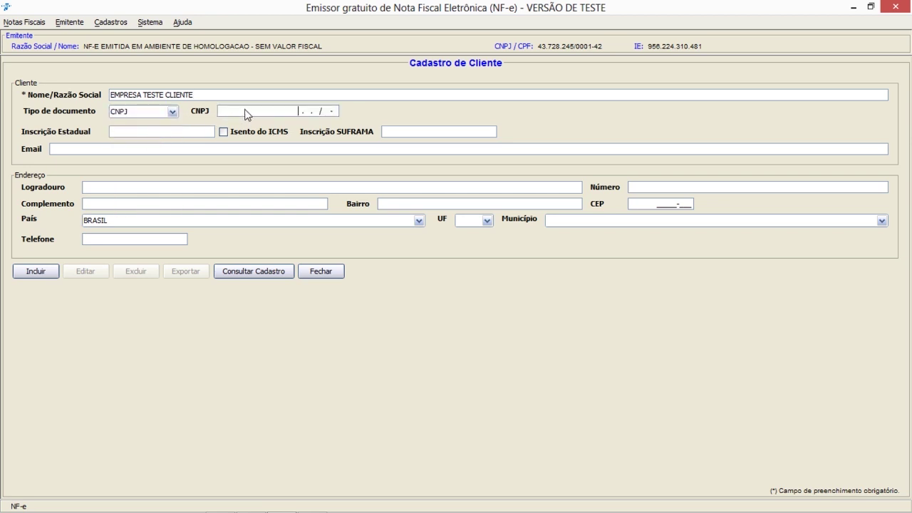
{"action": "type", "text": "99.999.999/0001-91"}
{"action": "left_click", "coordinate": [190, 136]}
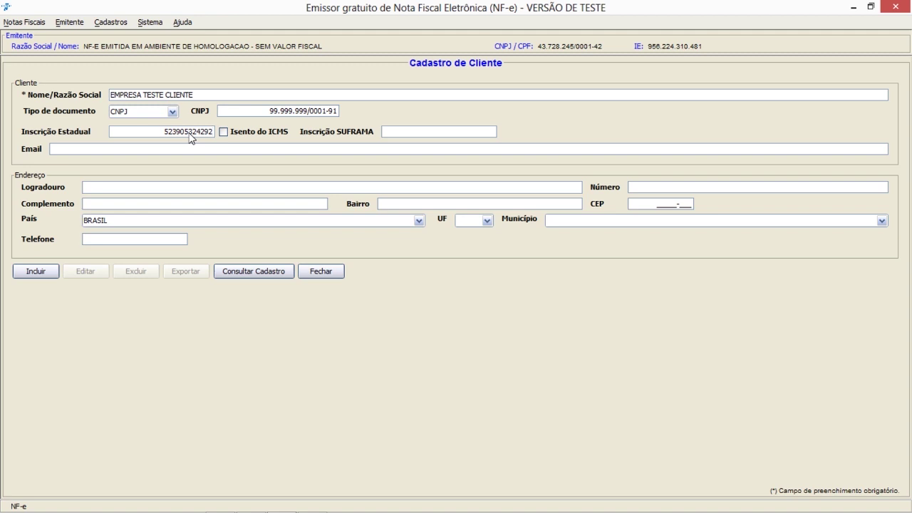
{"action": "left_click", "coordinate": [391, 135]}
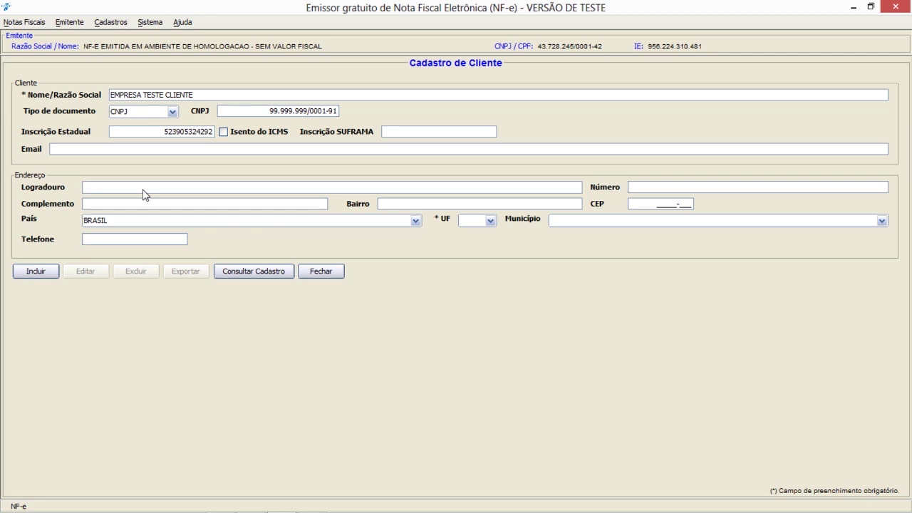
- Fill in street RUA TESTE, number 123456, district TESTE and CEP 58977-888
{"action": "type", "text": "RUA TESTE"}
{"action": "key", "text": "Tab"}
{"action": "type", "text": "123456"}
{"action": "key", "text": "Tab"}
{"action": "type", "text": "TESTE"}
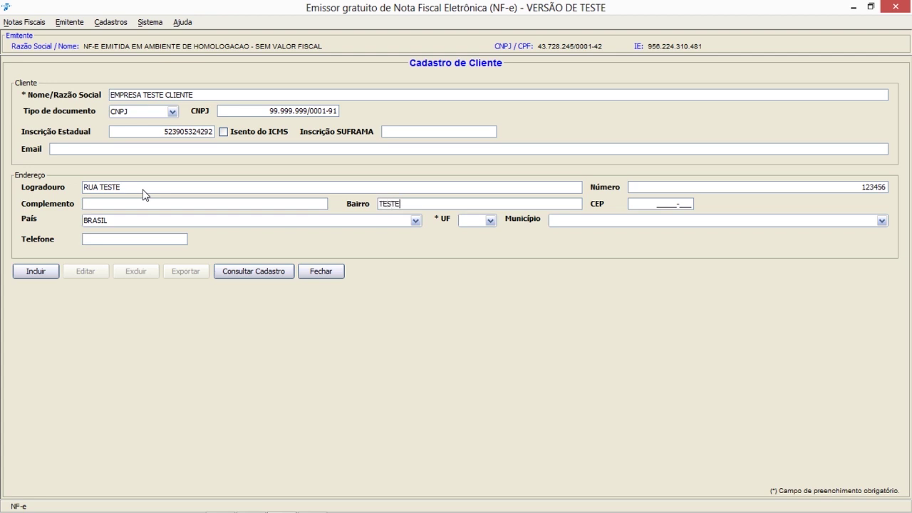
{"action": "key", "text": "Tab"}
{"action": "type", "text": "58977-888"}
- Choose UF SP and Município Adamantina, then save the client and confirm
{"action": "left_click", "coordinate": [491, 221]}
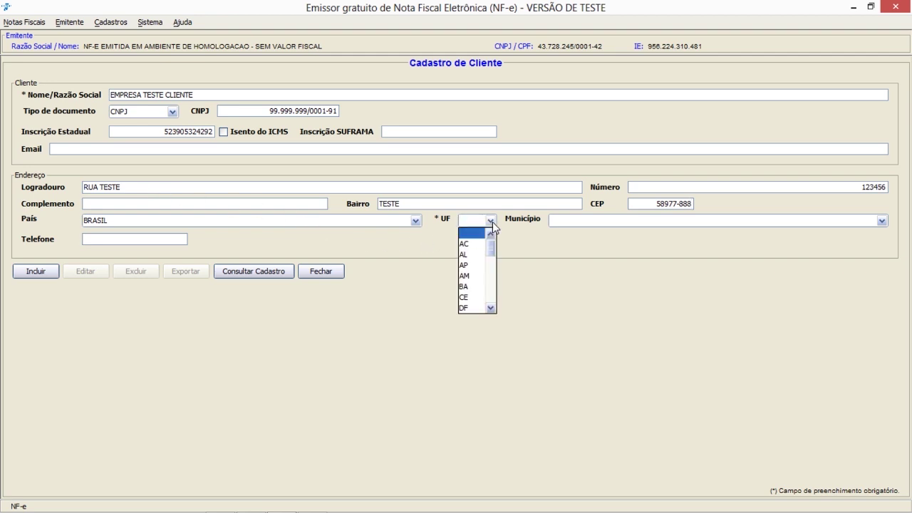
{"action": "left_click_drag", "start_coordinate": [493, 246], "coordinate": [494, 309]}
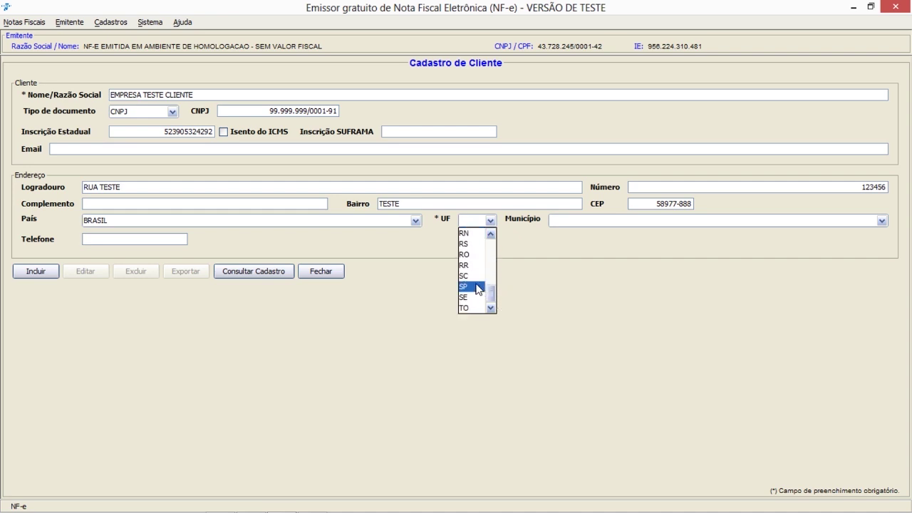
{"action": "left_click", "coordinate": [476, 287]}
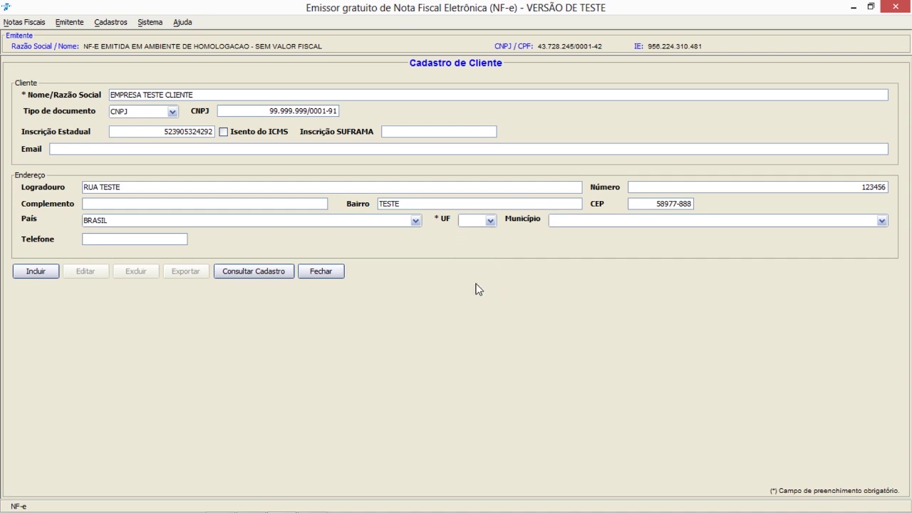
{"action": "left_click", "coordinate": [568, 224]}
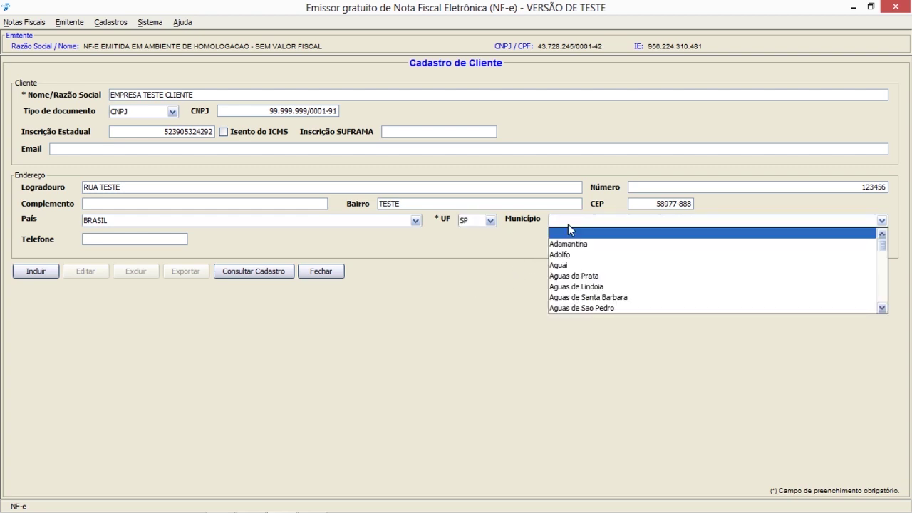
{"action": "left_click", "coordinate": [590, 246]}
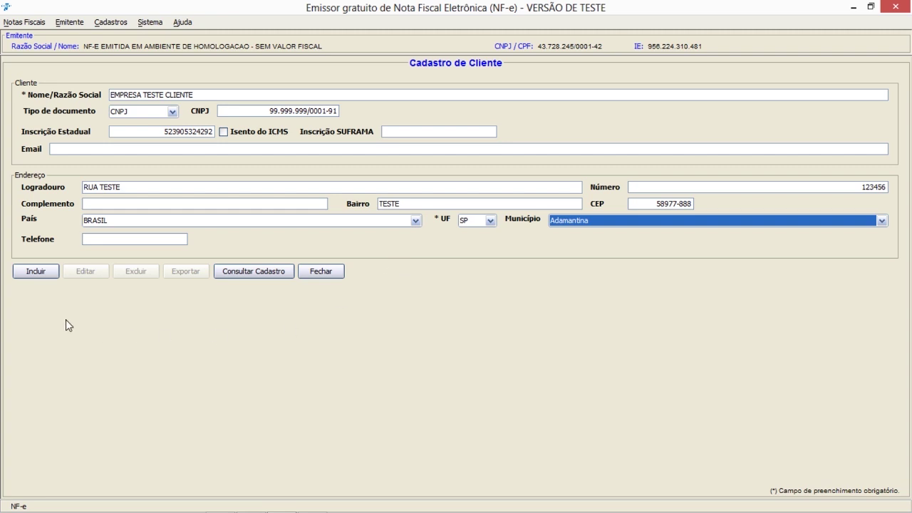
{"action": "left_click", "coordinate": [51, 272]}
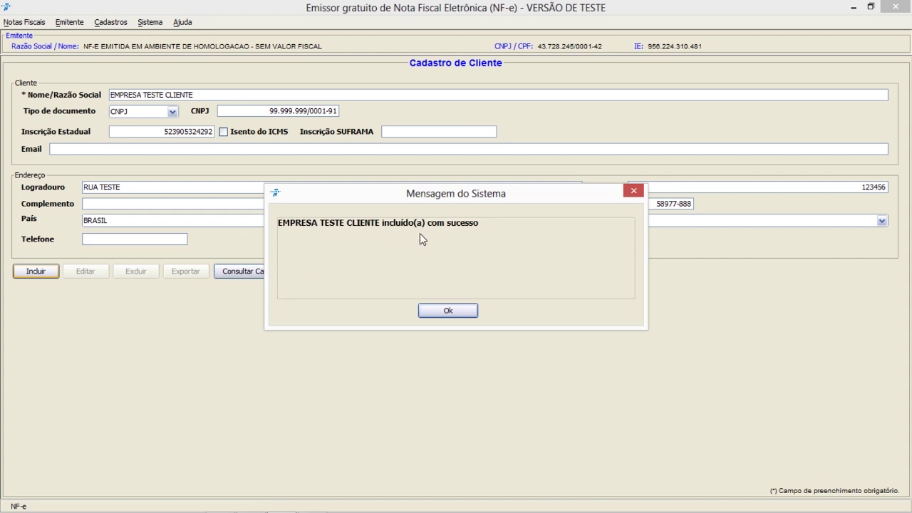
{"action": "left_click", "coordinate": [449, 311]}
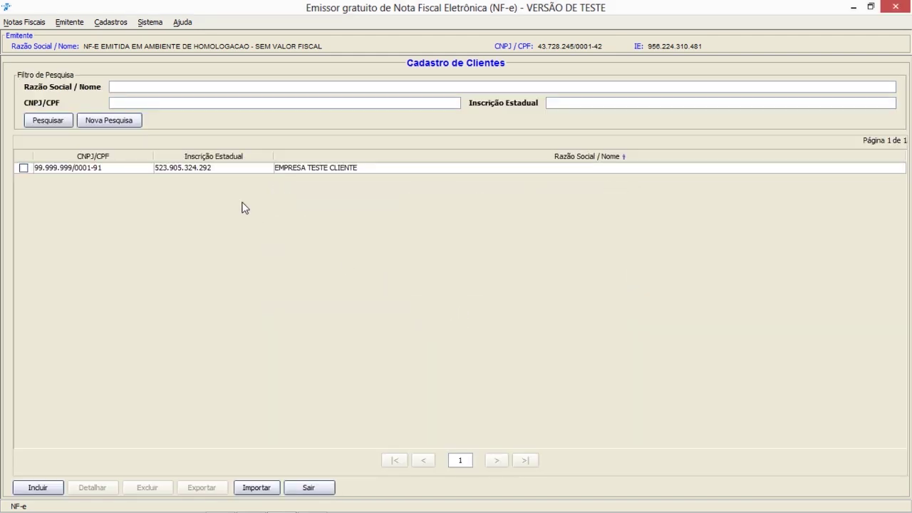
{"action": "left_click", "coordinate": [23, 168]}
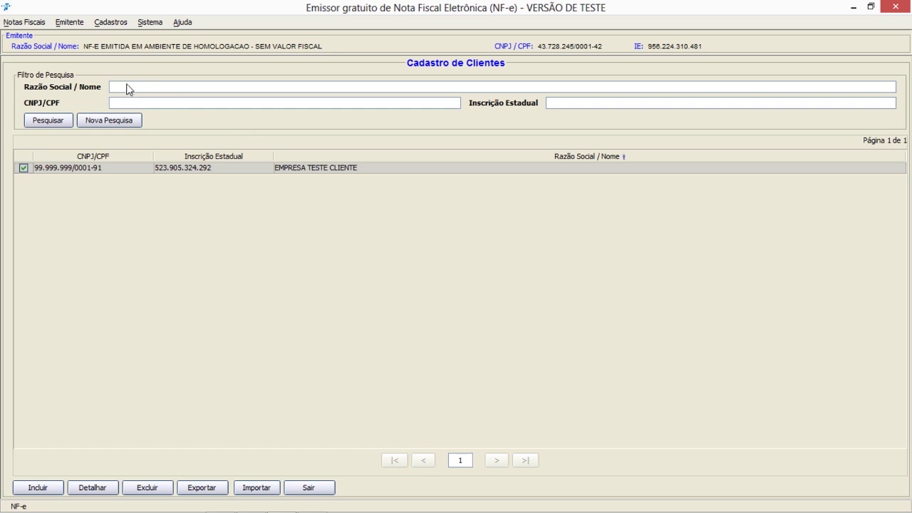
{"action": "left_click", "coordinate": [23, 169]}
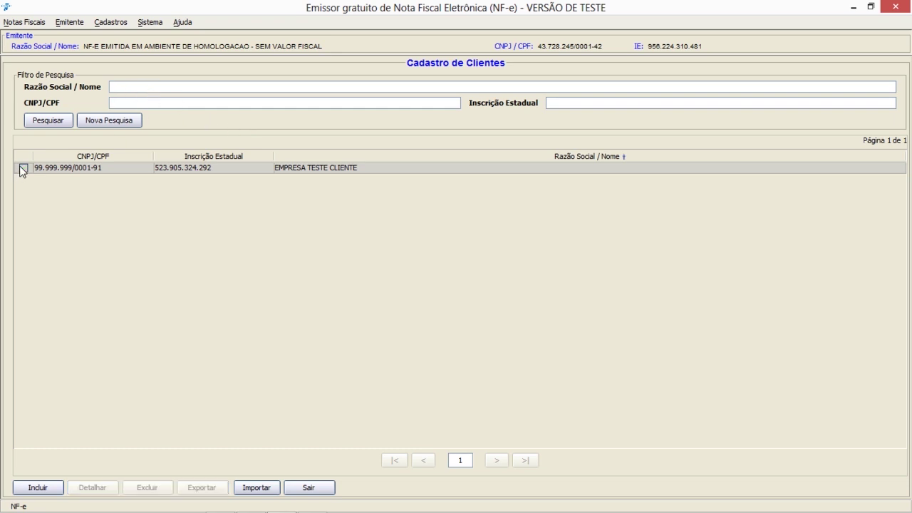